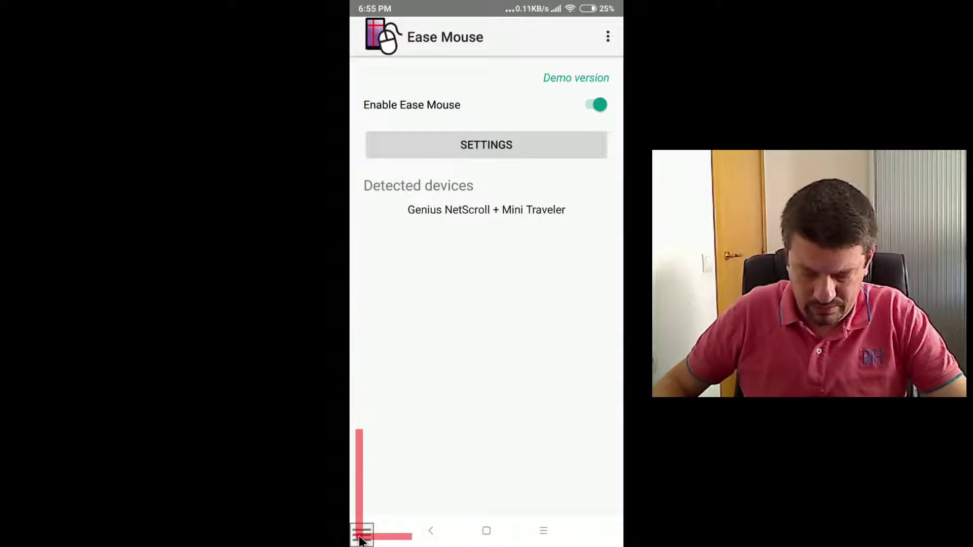
Step: Open the Ease Mouse Action Menu showing its nine gesture actions over the app
click(360, 536)
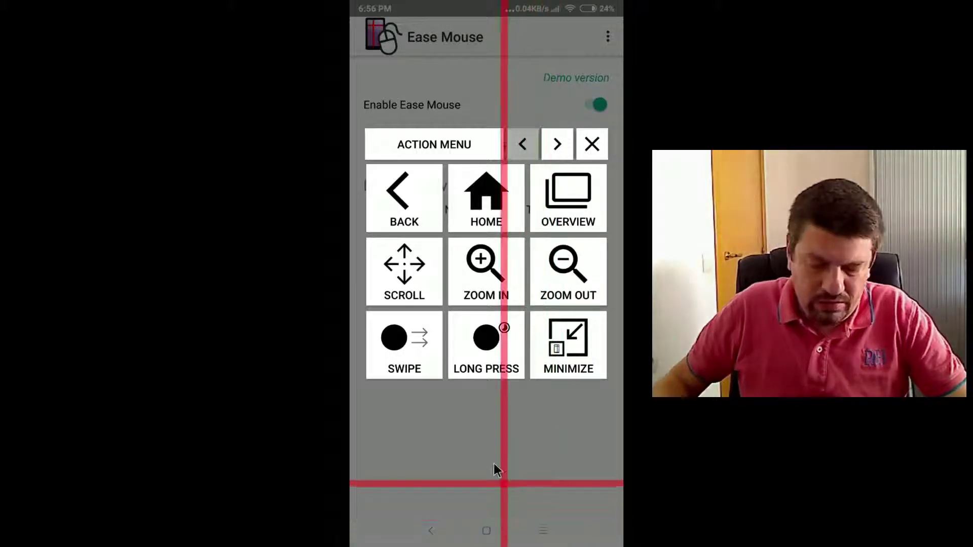
Step: Switch back to Ease Mouse from the Android recent-apps overview
click(549, 197)
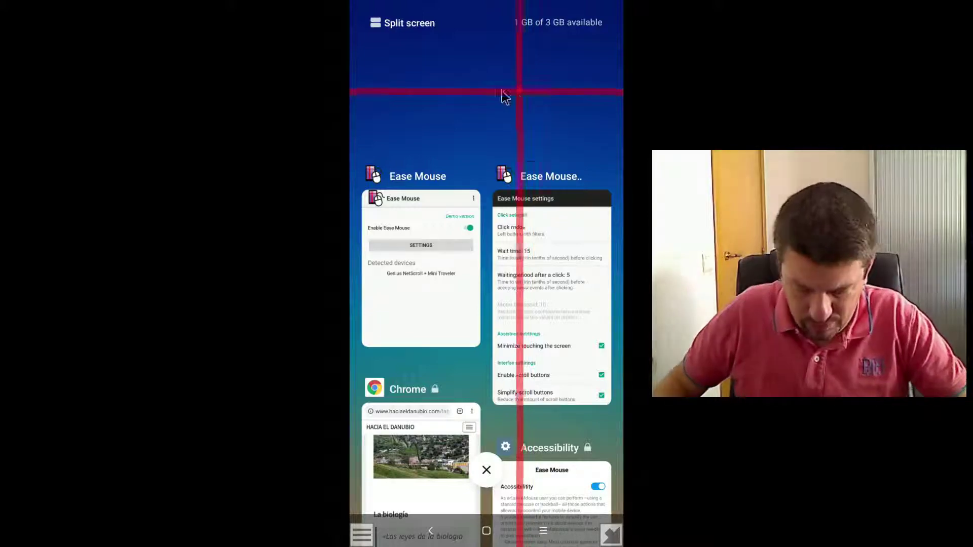
click(402, 332)
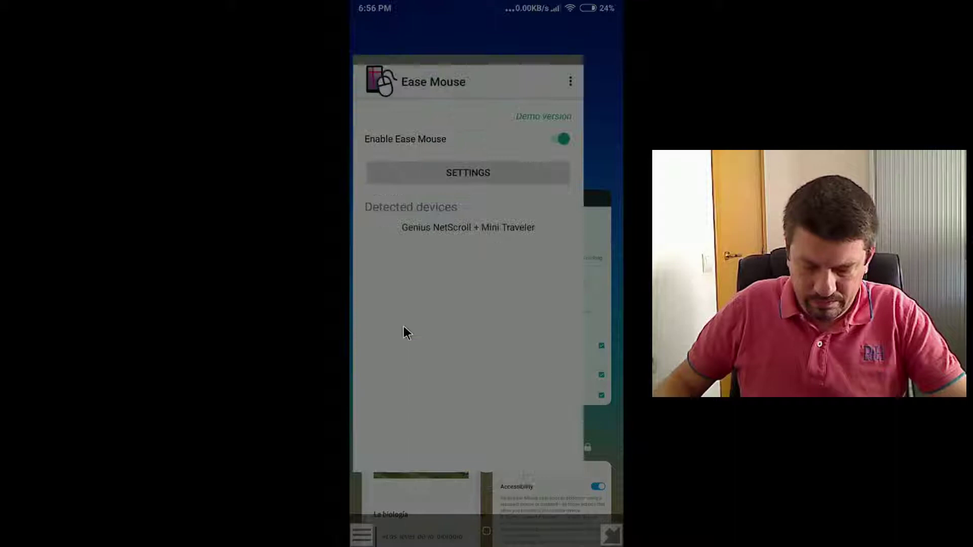
Step: Open the Ease Mouse Action Menu over the Barcelona map in Google Maps
click(363, 535)
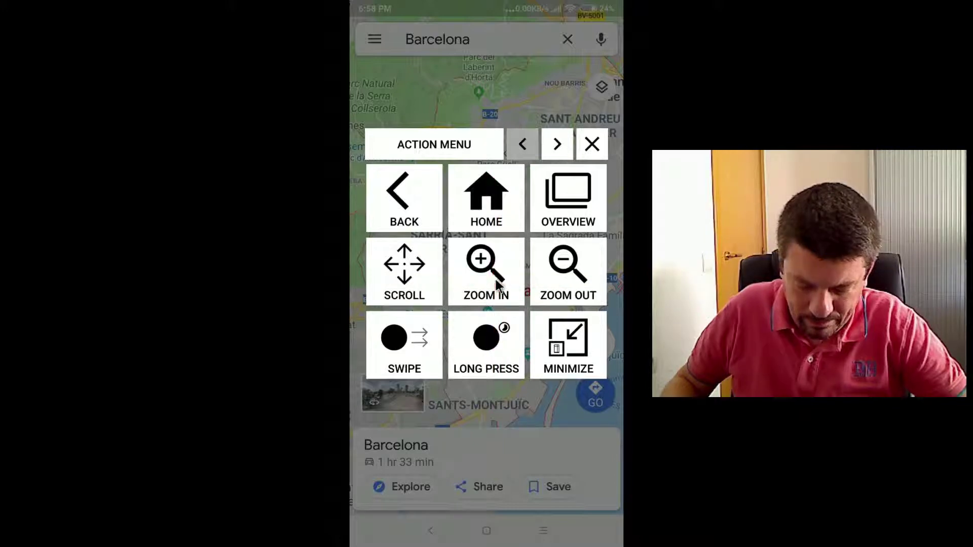
Step: Zoom the Barcelona map in on Gràcia, then back out with ZOOM OUT
click(496, 282)
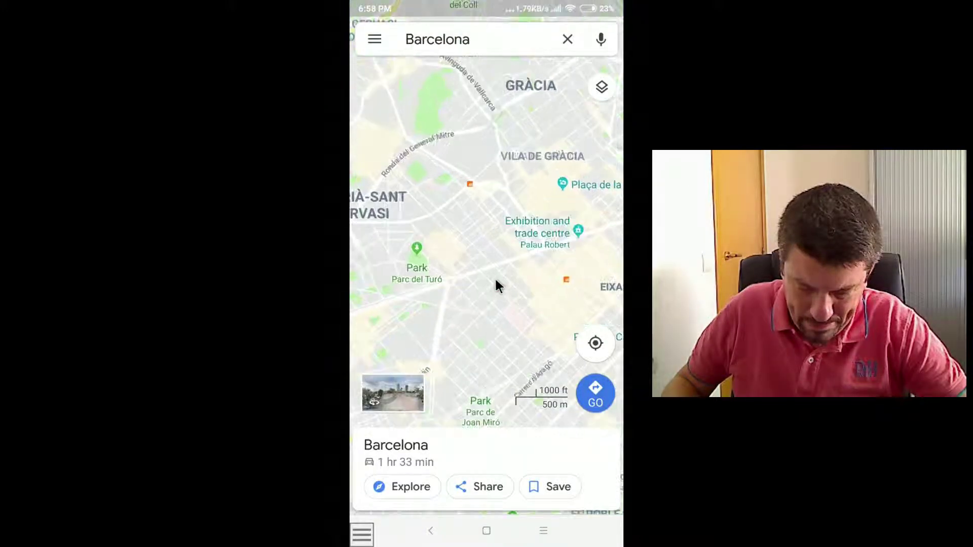
click(360, 534)
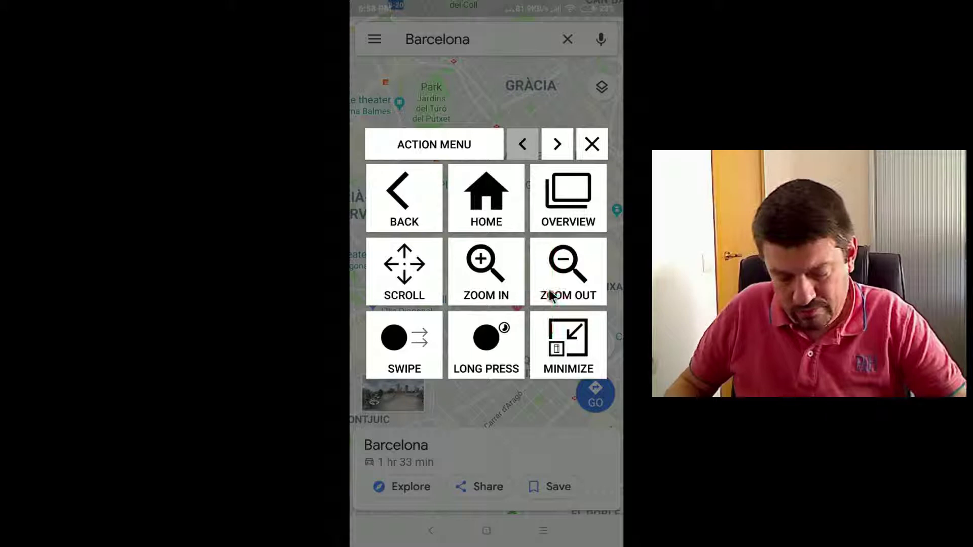
click(548, 290)
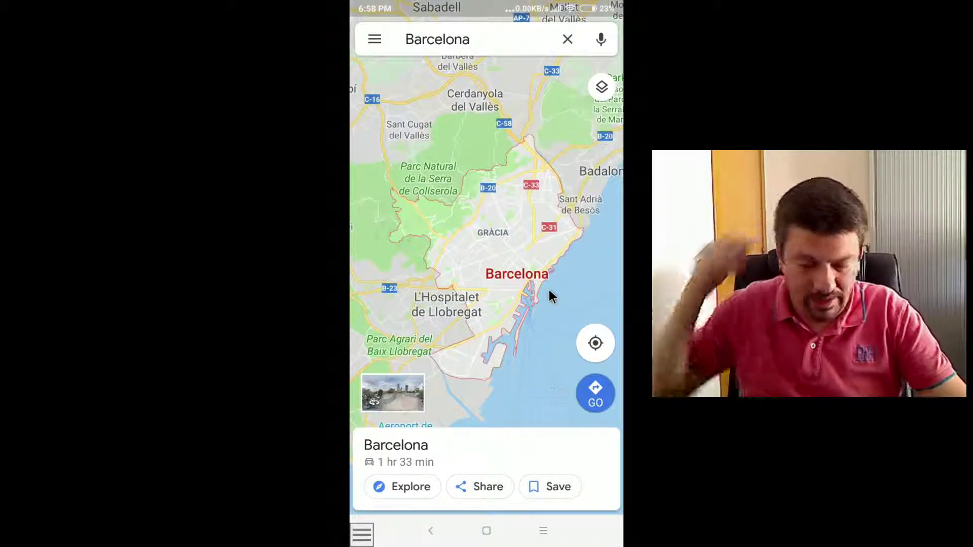
click(548, 287)
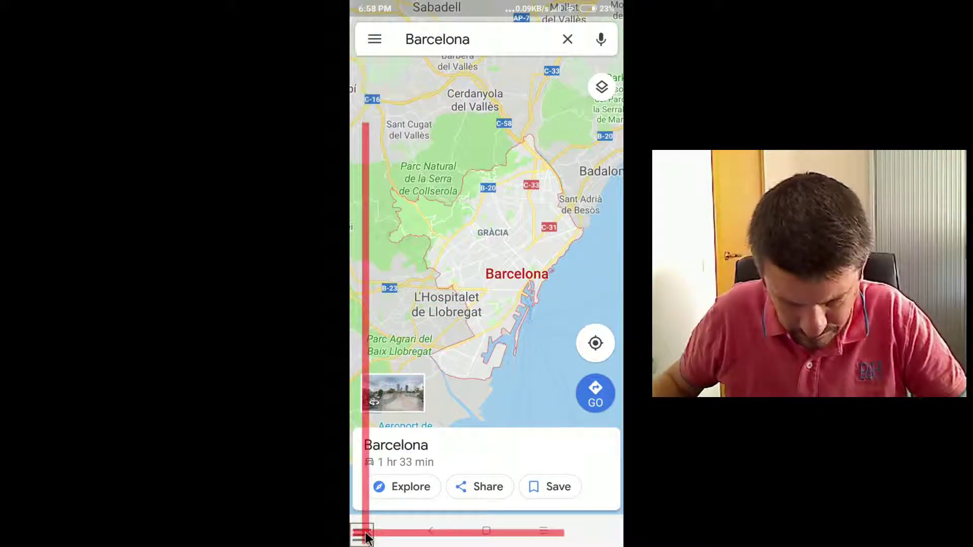
Step: Zoom the Barcelona map back in on the city centre using the Action Menu
mouse_move(365, 536)
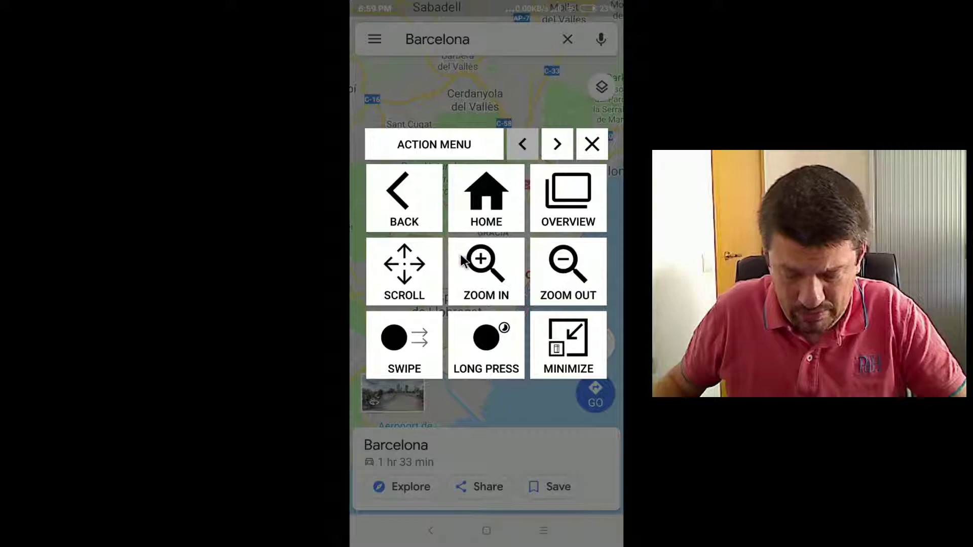
mouse_move(460, 255)
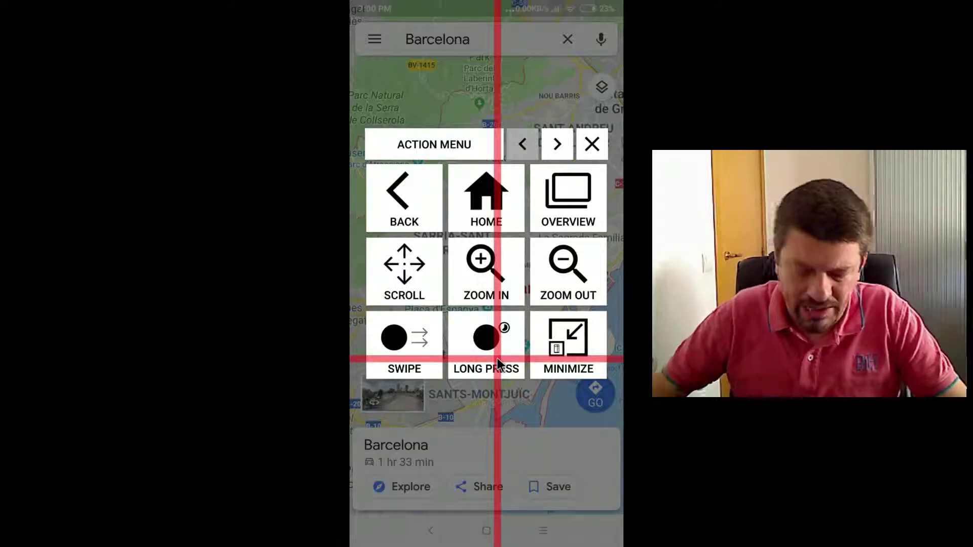
Step: Go to the Android home screen and switch Ease Mouse to long-press mode there
click(486, 202)
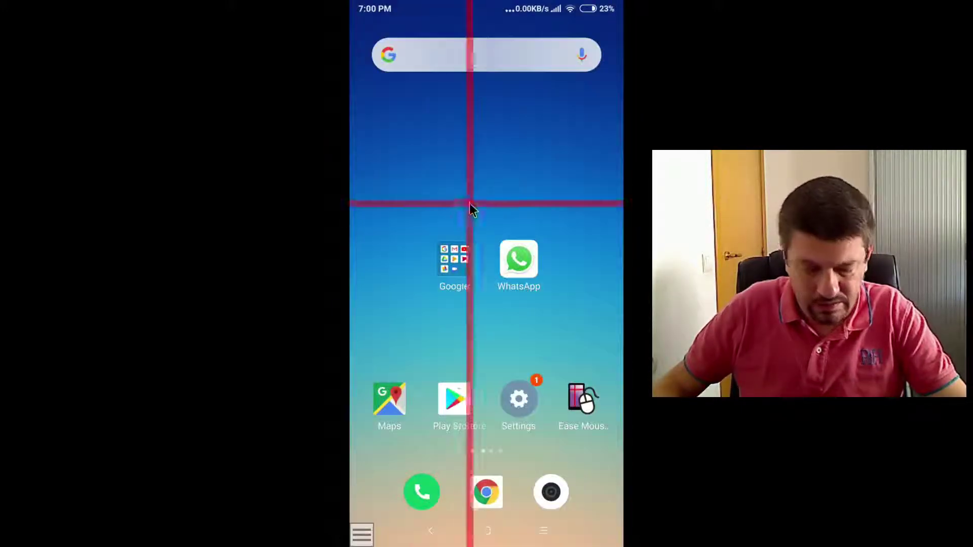
click(361, 536)
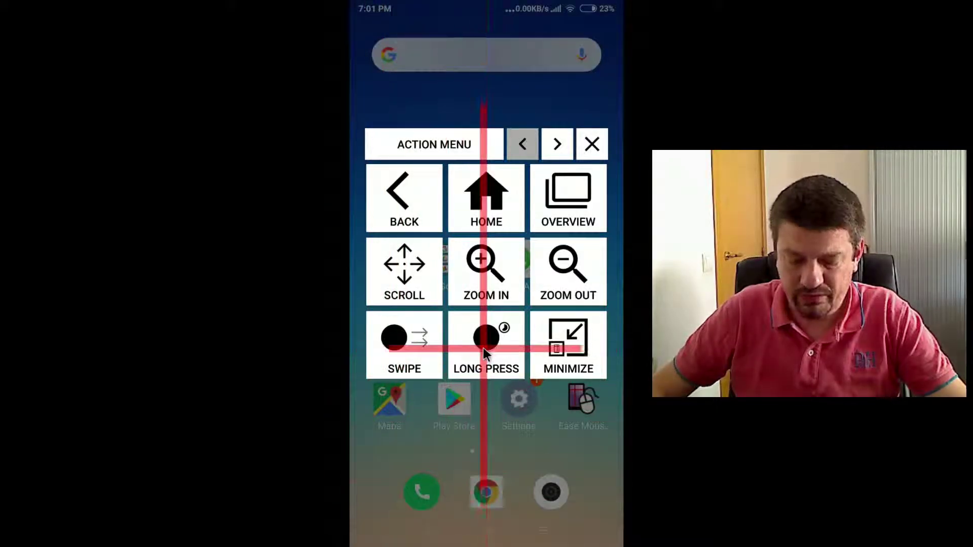
click(482, 347)
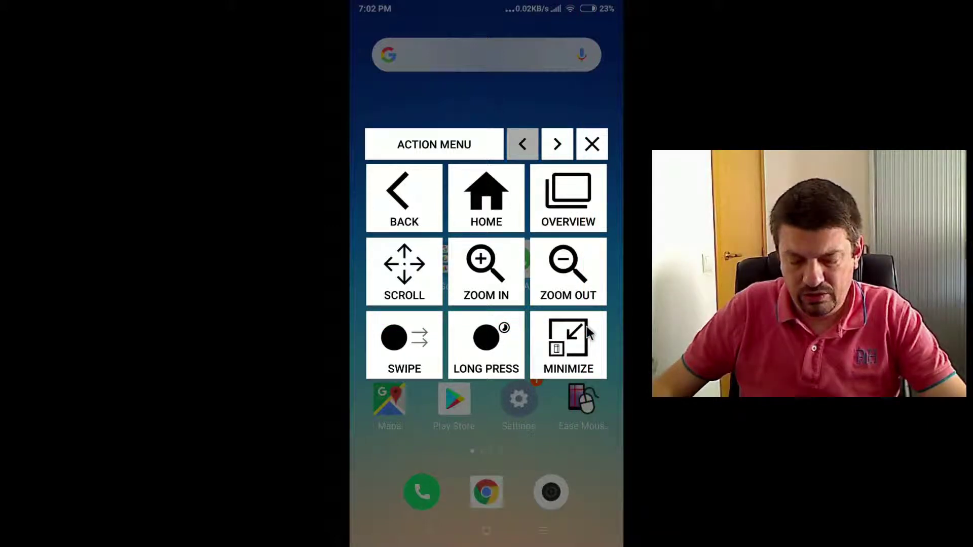
click(588, 332)
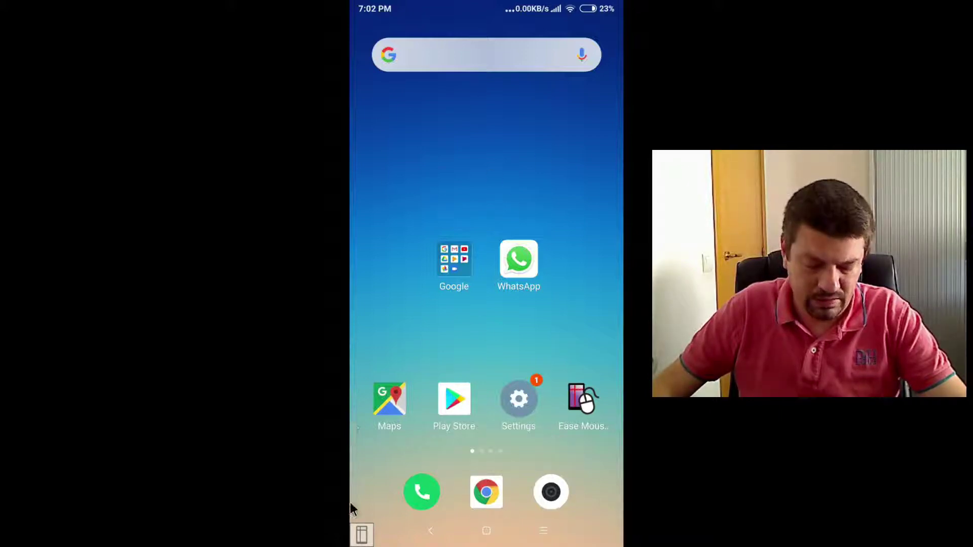
click(361, 536)
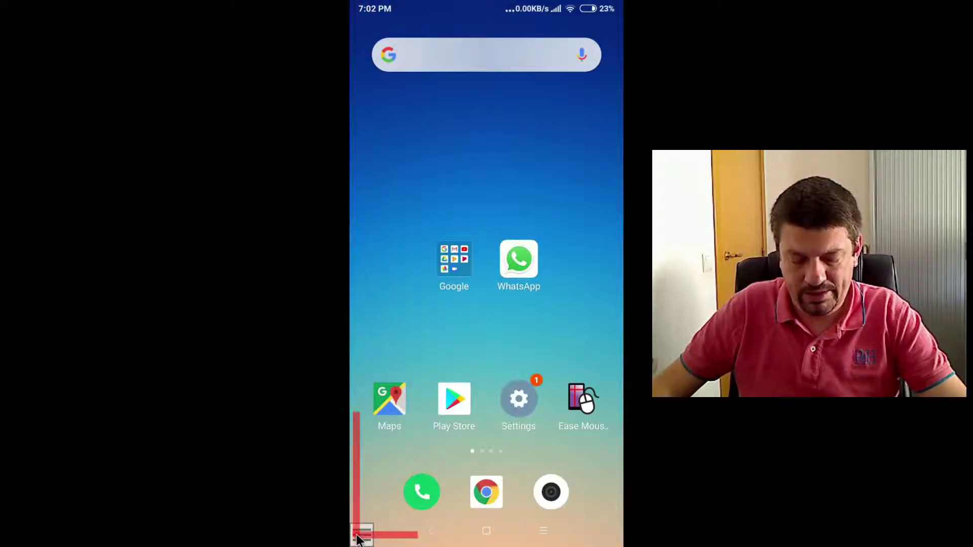
click(361, 536)
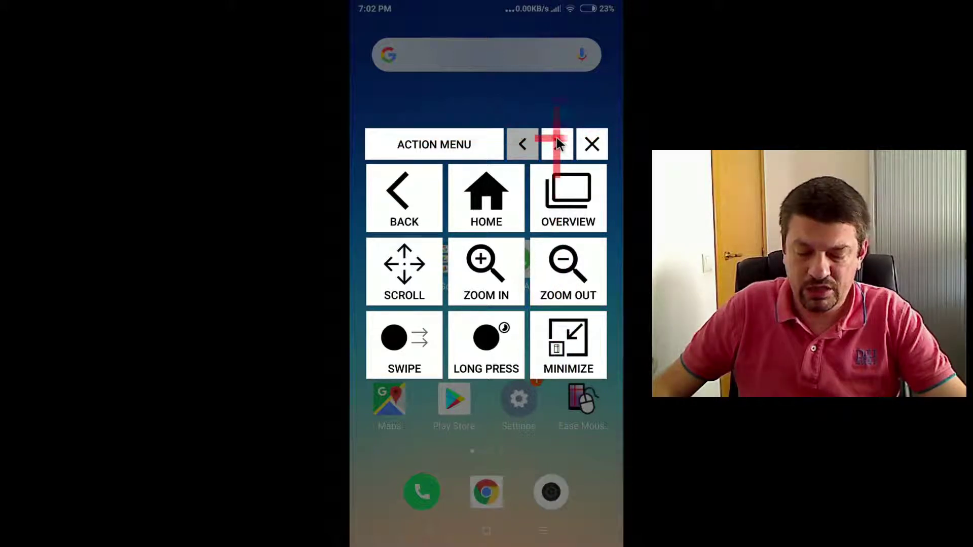
Step: Pull down the notification shade with NOTIFICATIONS from page two of the Action Menu
click(558, 144)
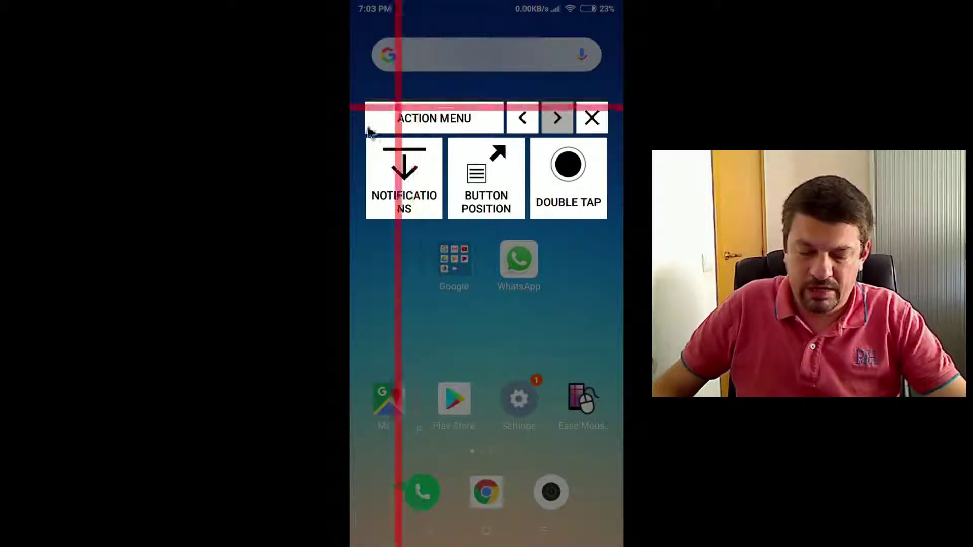
click(412, 181)
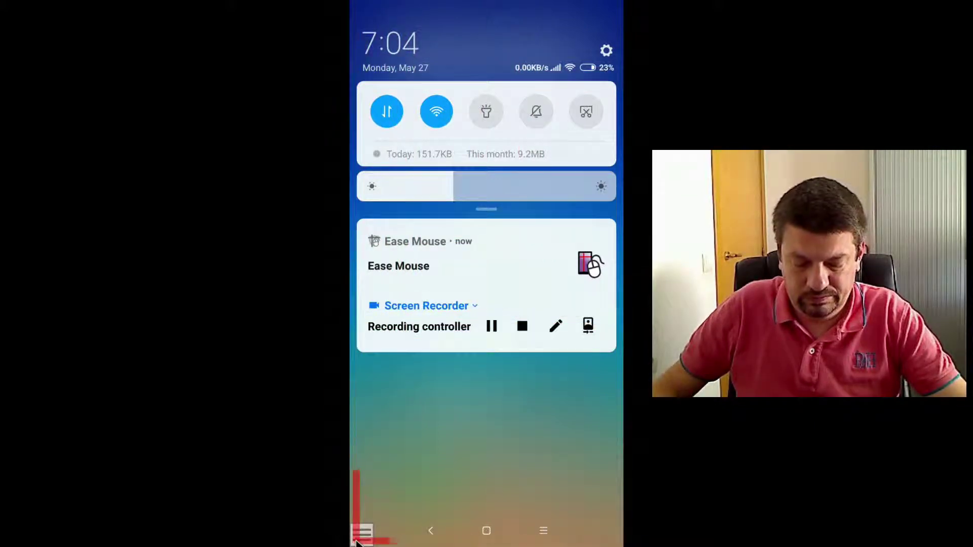
Step: Relocate the Ease Mouse floating menu button with Button Position while the shade stays open
click(361, 532)
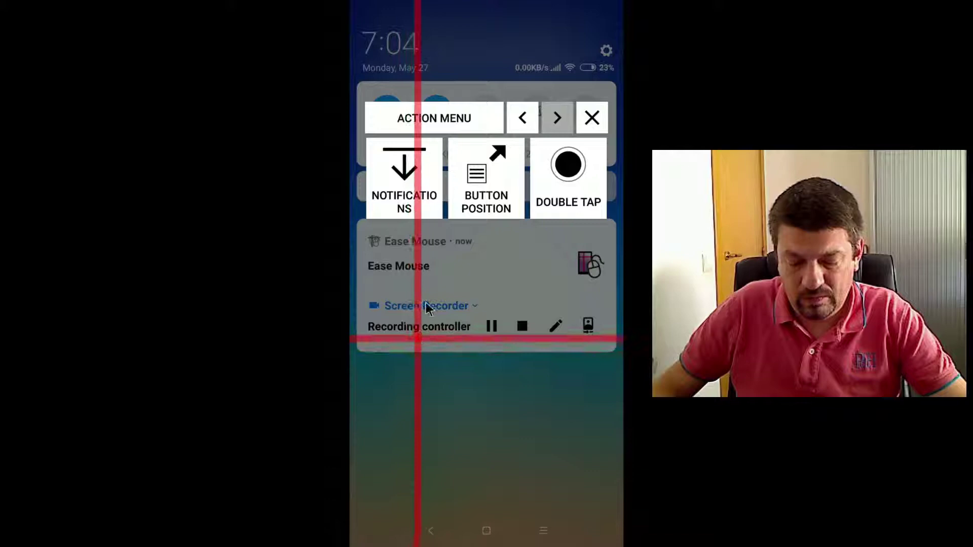
click(487, 178)
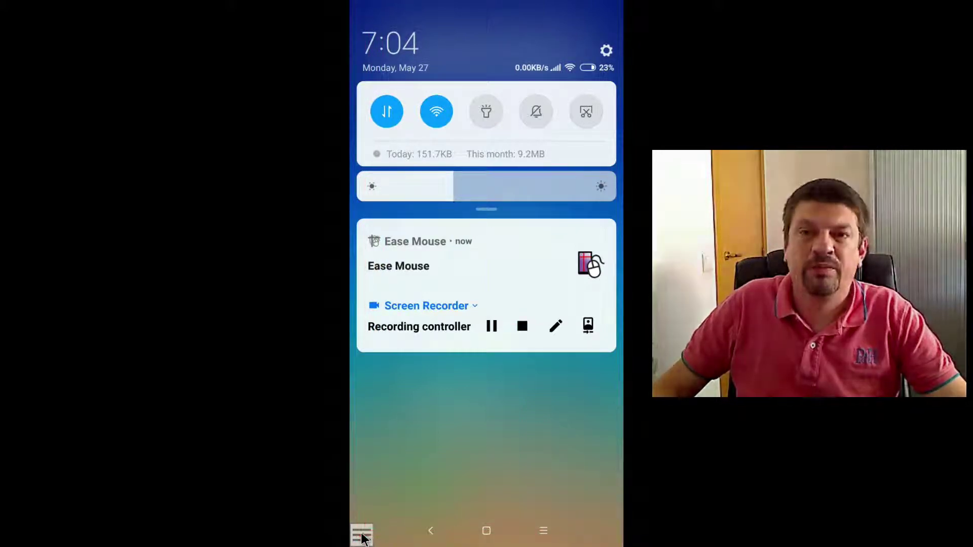
click(361, 536)
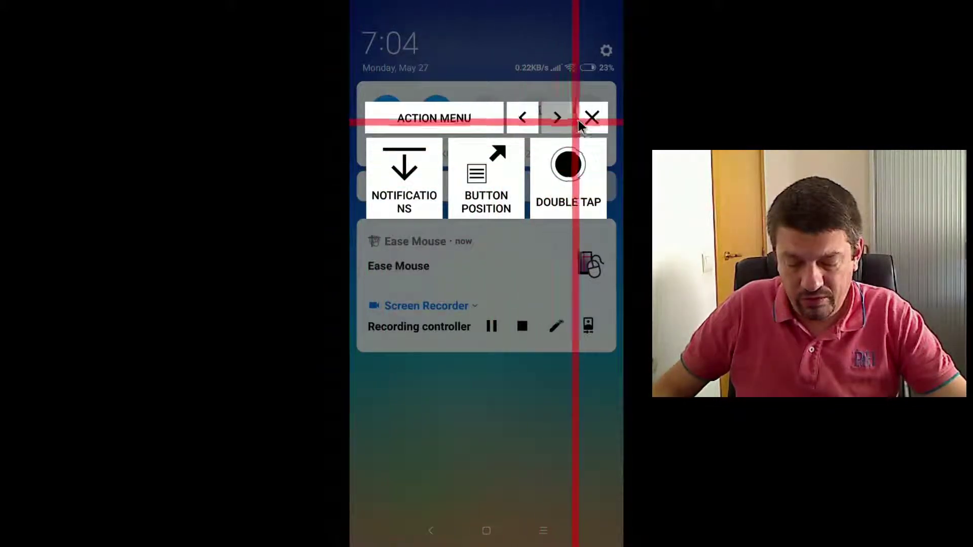
click(500, 158)
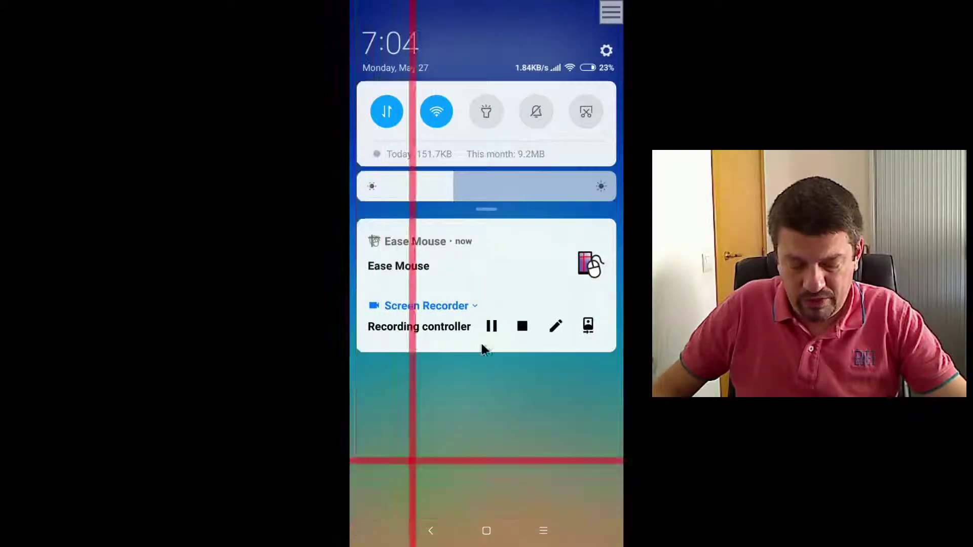
click(615, 18)
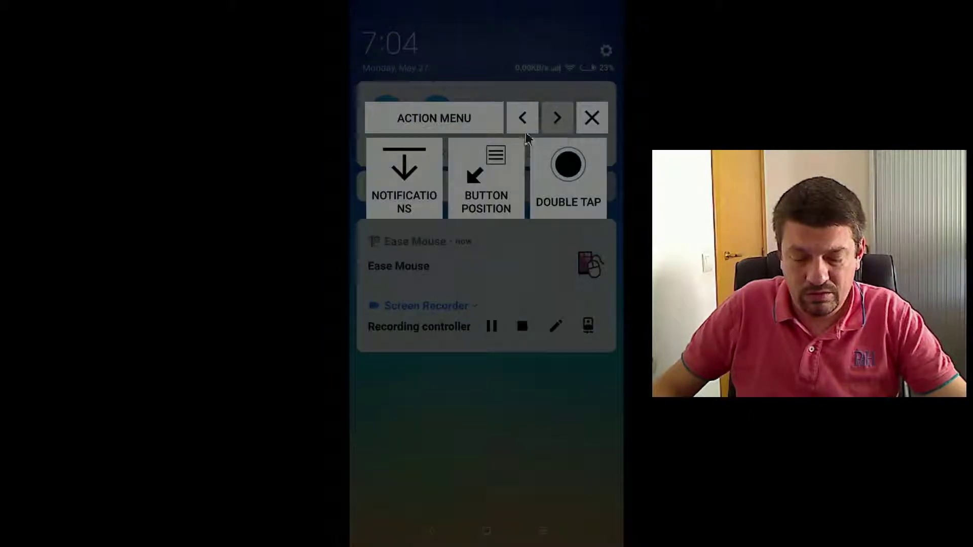
click(503, 164)
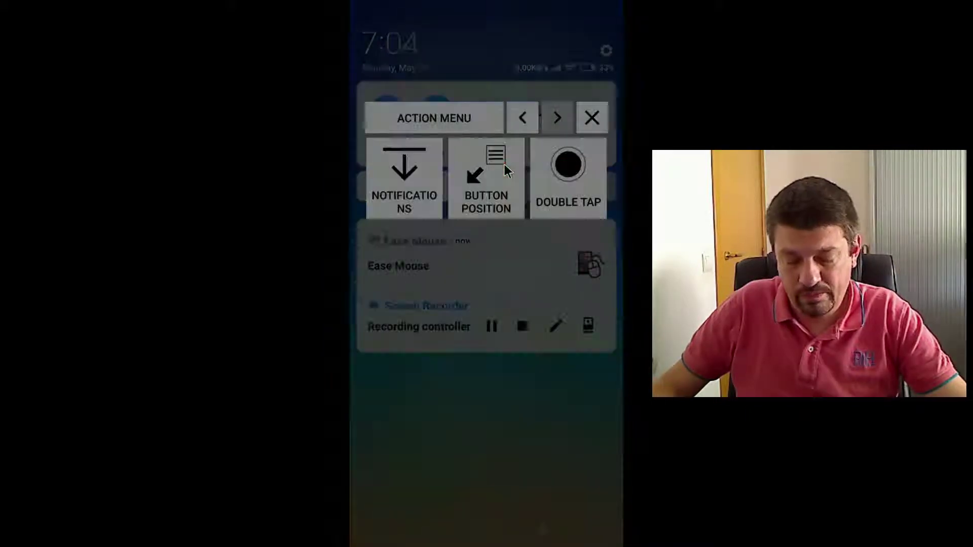
click(503, 164)
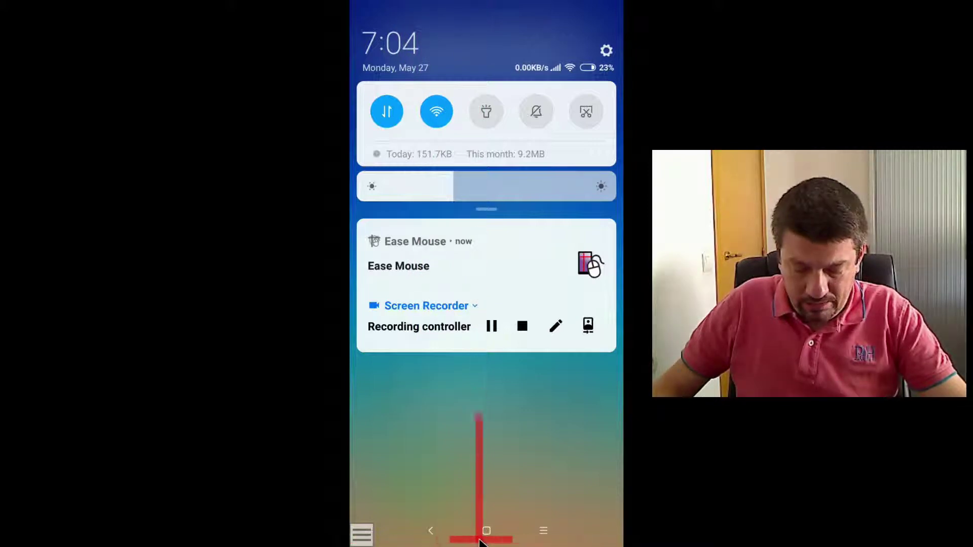
Step: Return home, open Google Maps, and double-tap to zoom in on central Barcelona
click(479, 540)
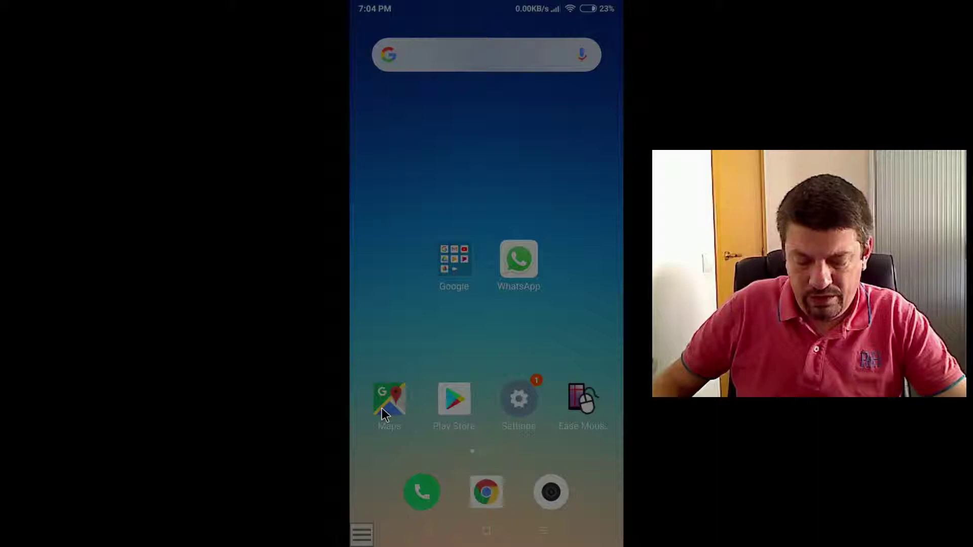
click(376, 403)
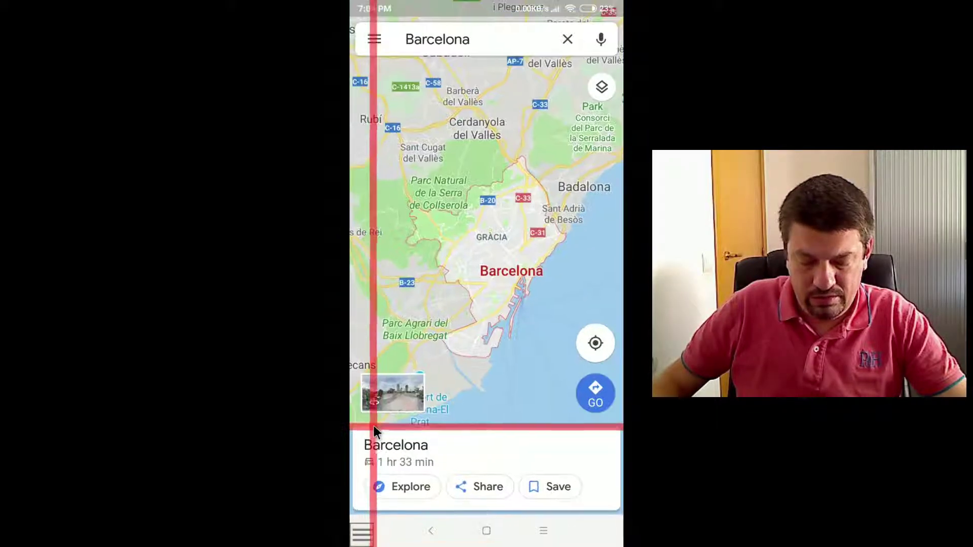
click(362, 533)
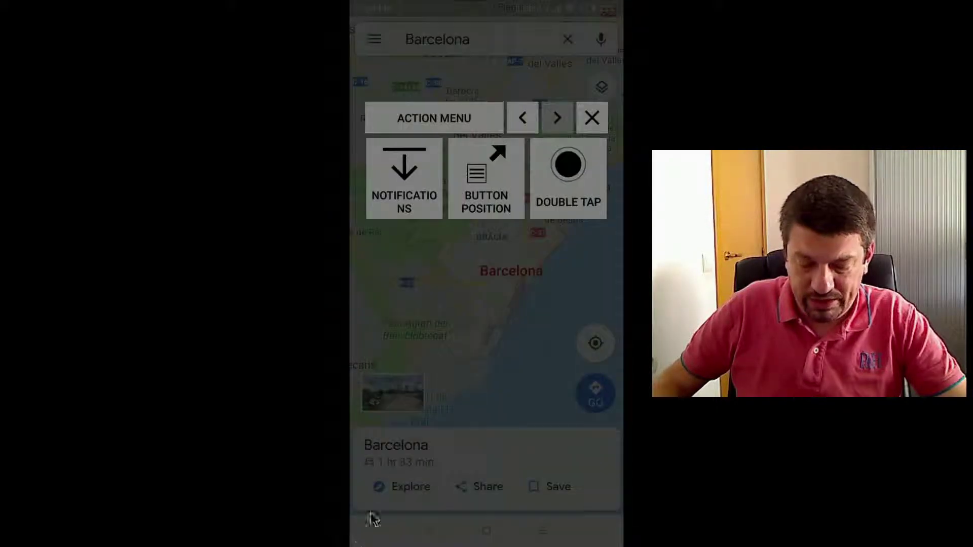
click(575, 201)
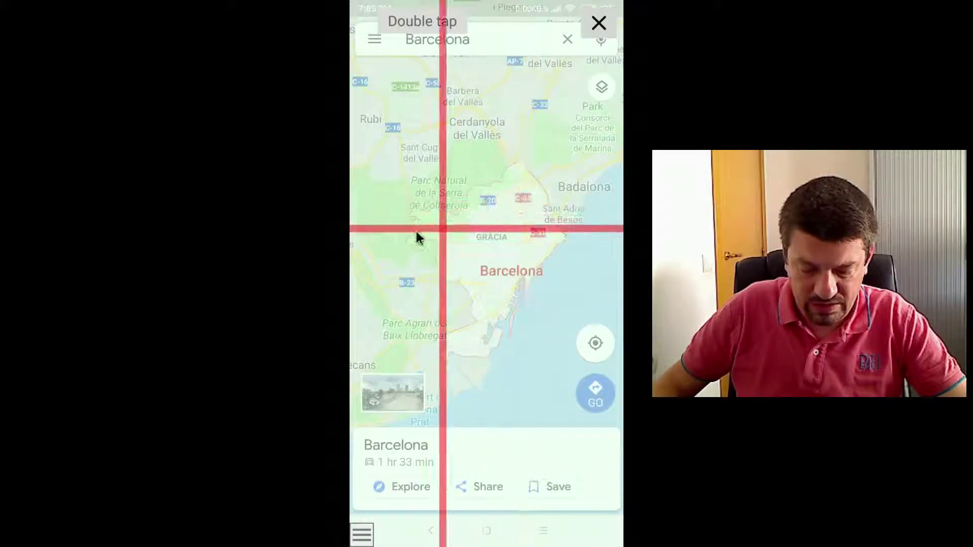
double_click(476, 247)
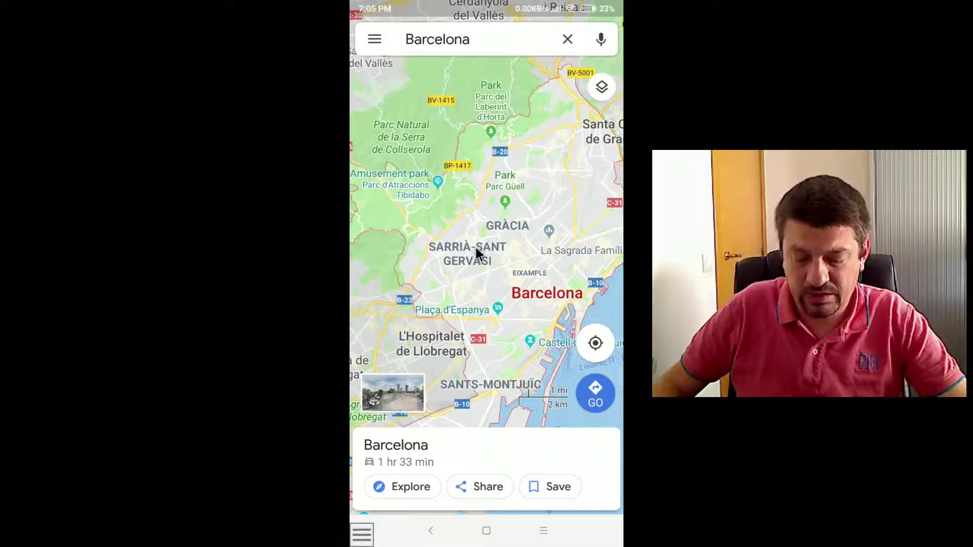
click(361, 537)
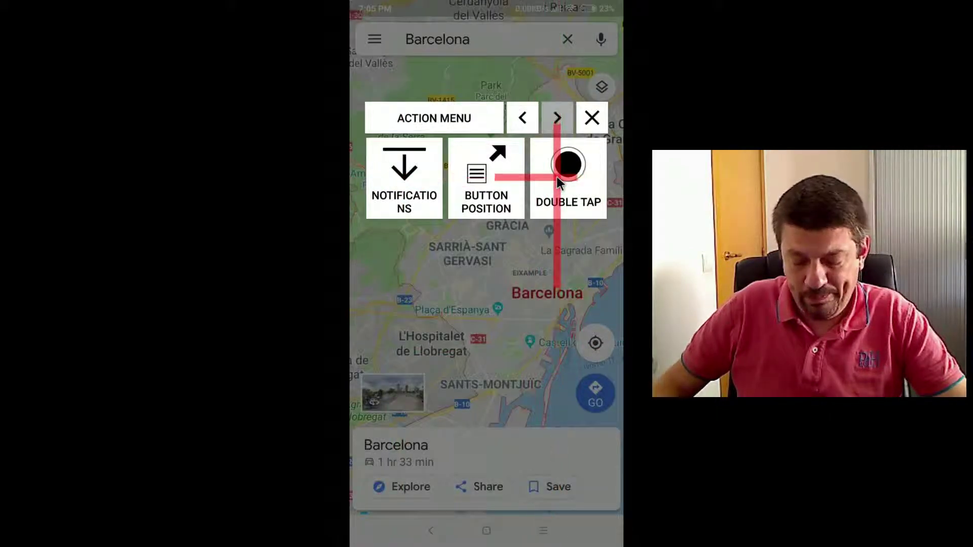
click(557, 176)
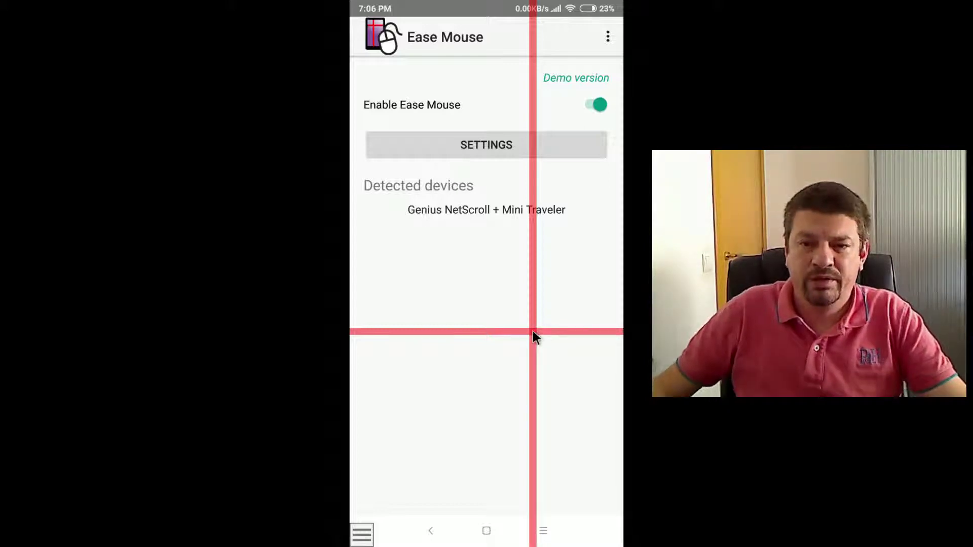
Step: Reopen Google Maps on Barcelona and switch Ease Mouse to scroll mode
click(487, 532)
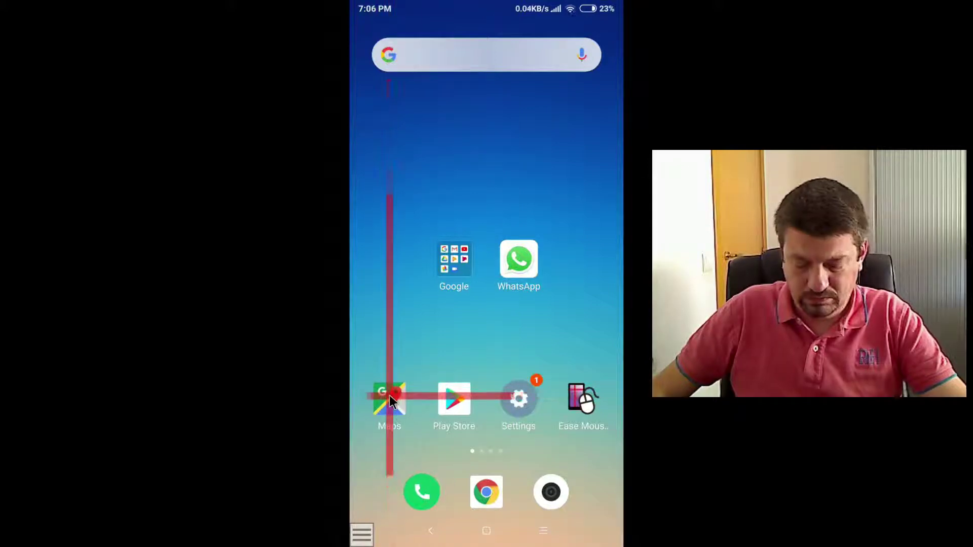
click(389, 396)
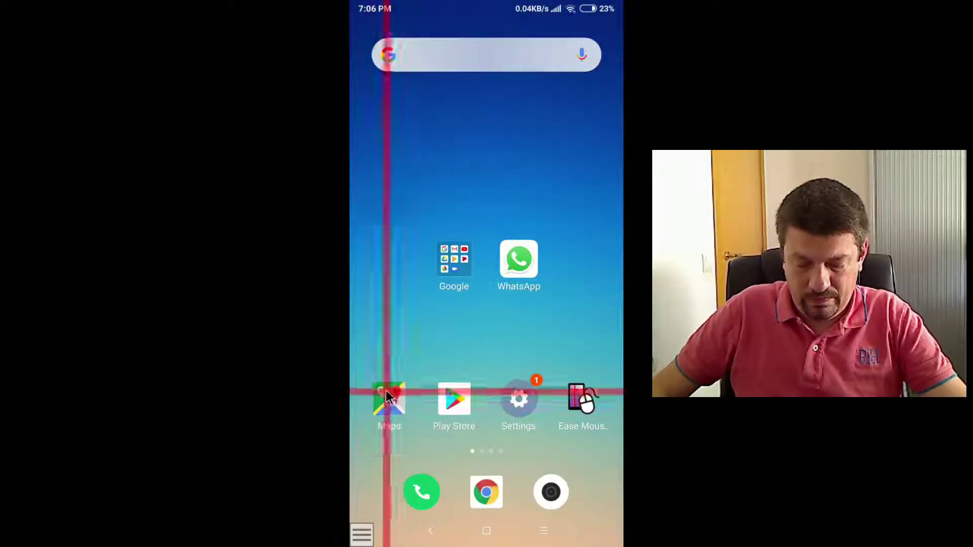
click(364, 535)
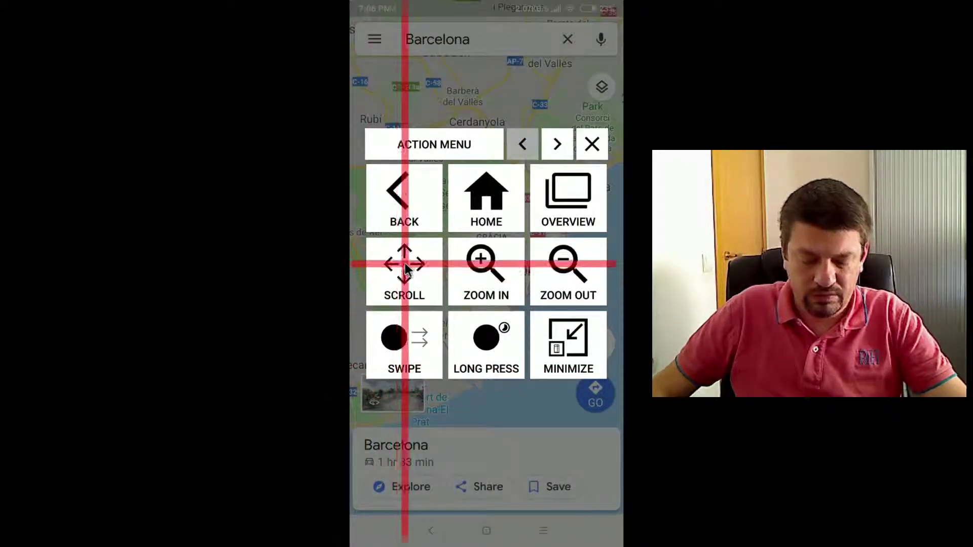
click(405, 268)
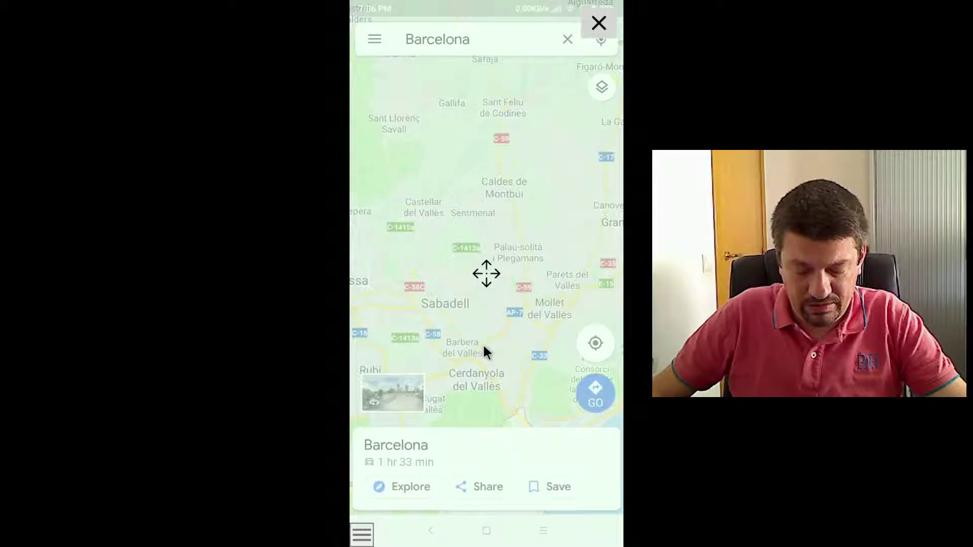
Step: Pan the map east to Granollers and back to Sabadell, exit scroll mode, then go home
mouse_move(484, 348)
mouse_down()
mouse_move(514, 286)
mouse_move(557, 274)
mouse_up()
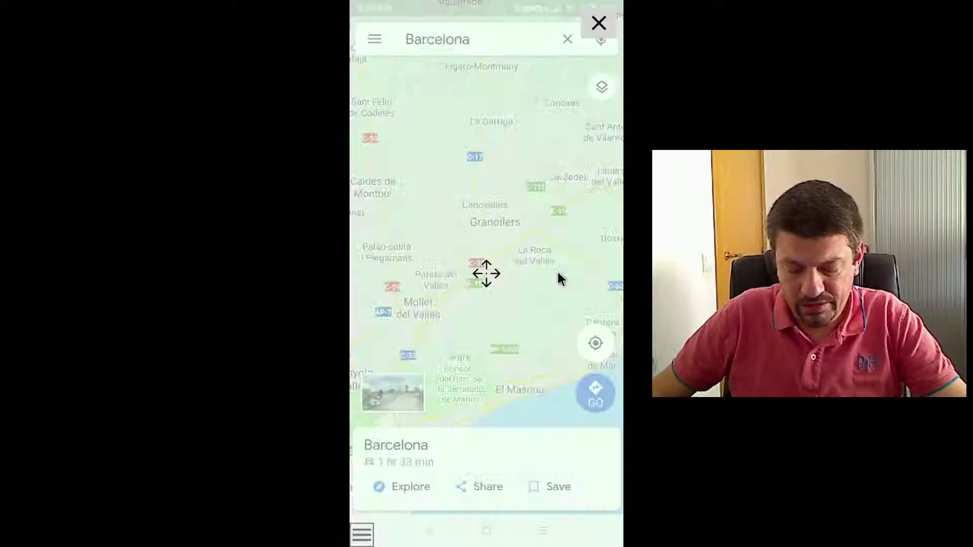
drag(557, 272, 411, 274)
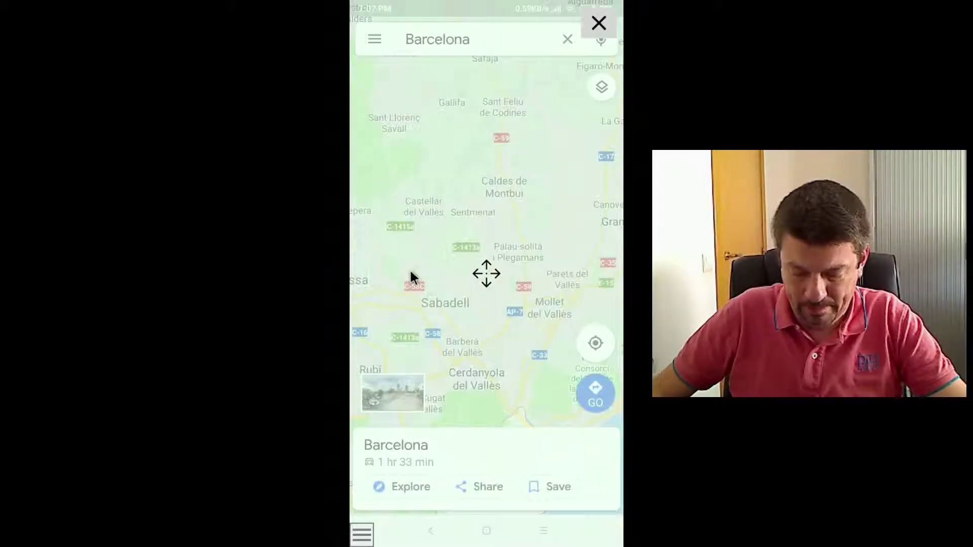
drag(409, 269, 431, 265)
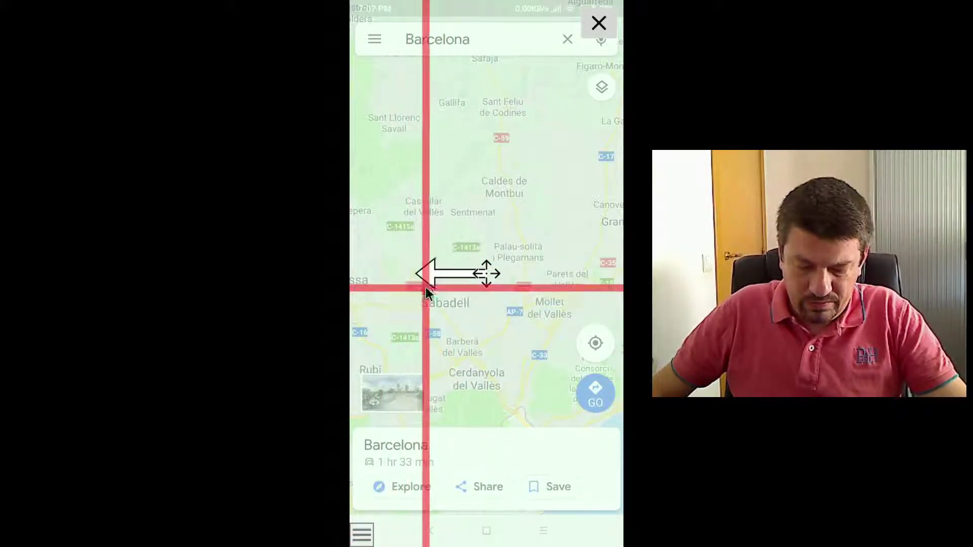
click(597, 24)
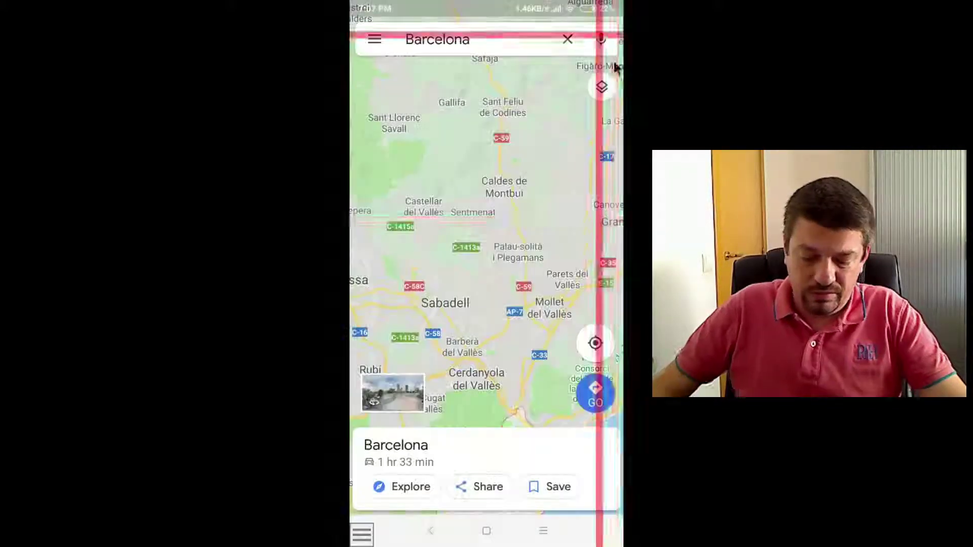
click(477, 528)
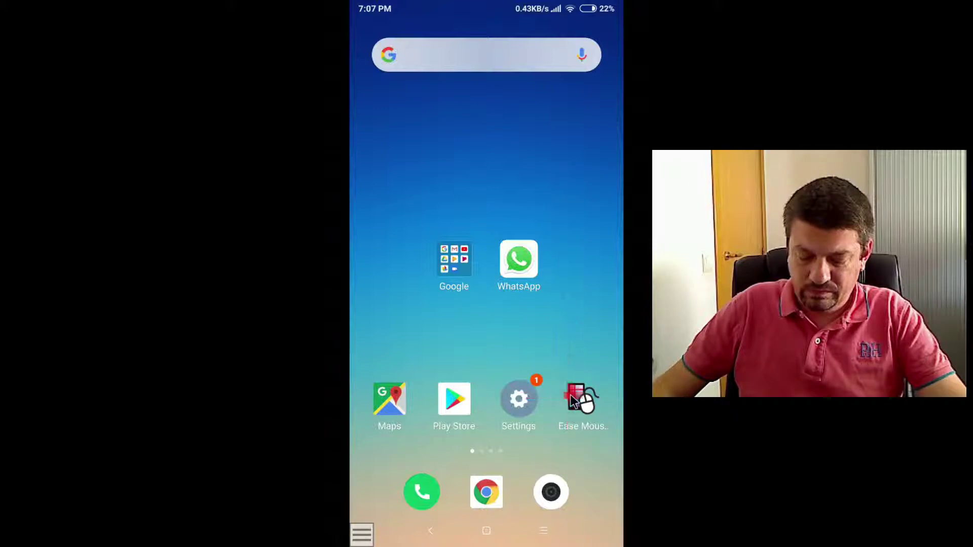
click(571, 398)
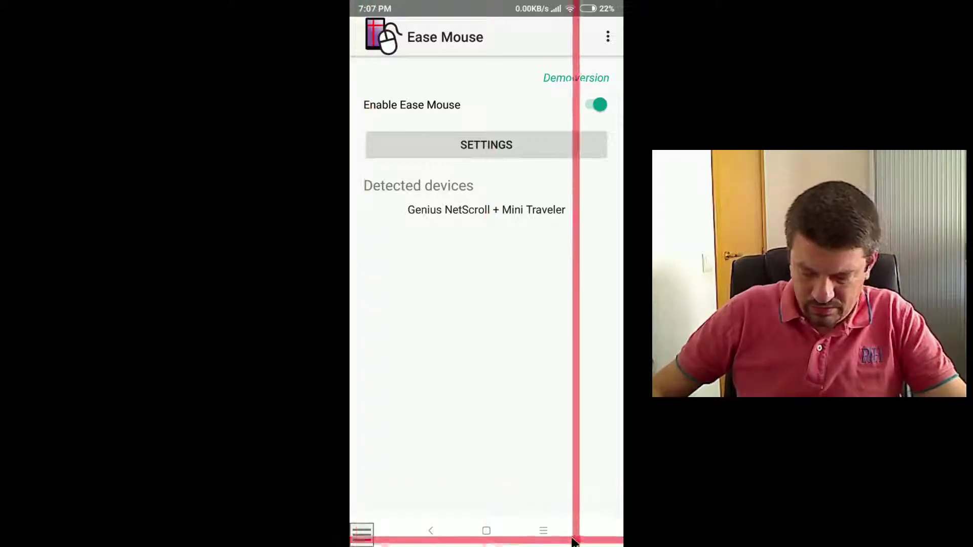
click(486, 537)
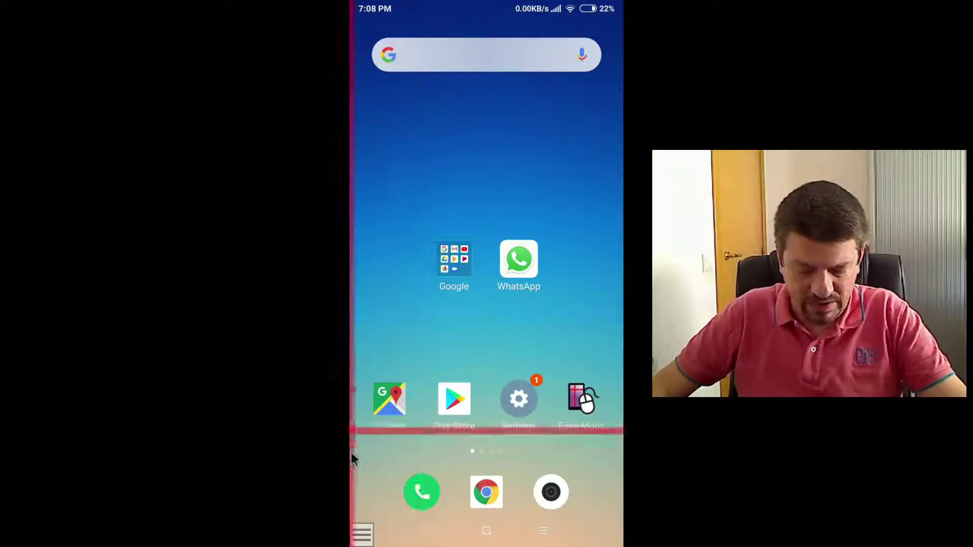
click(358, 537)
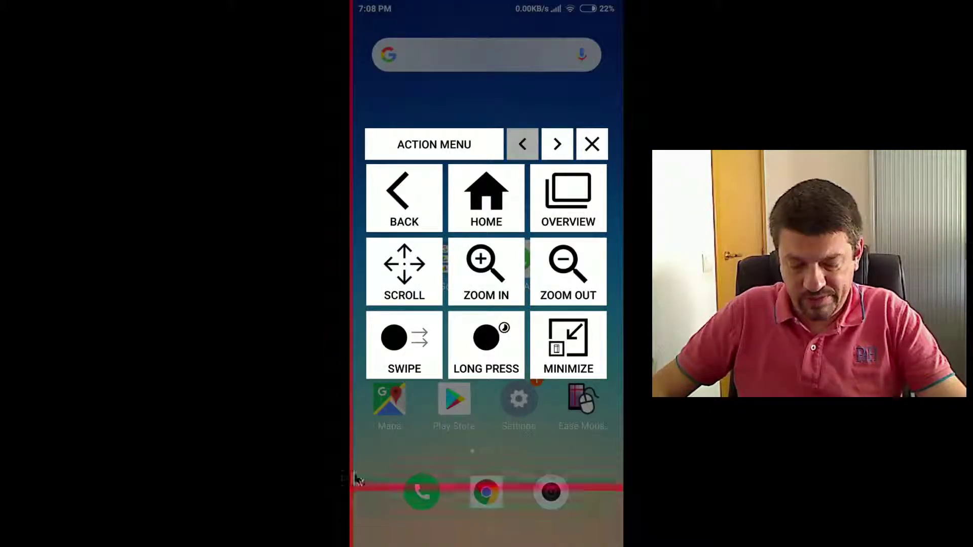
click(403, 336)
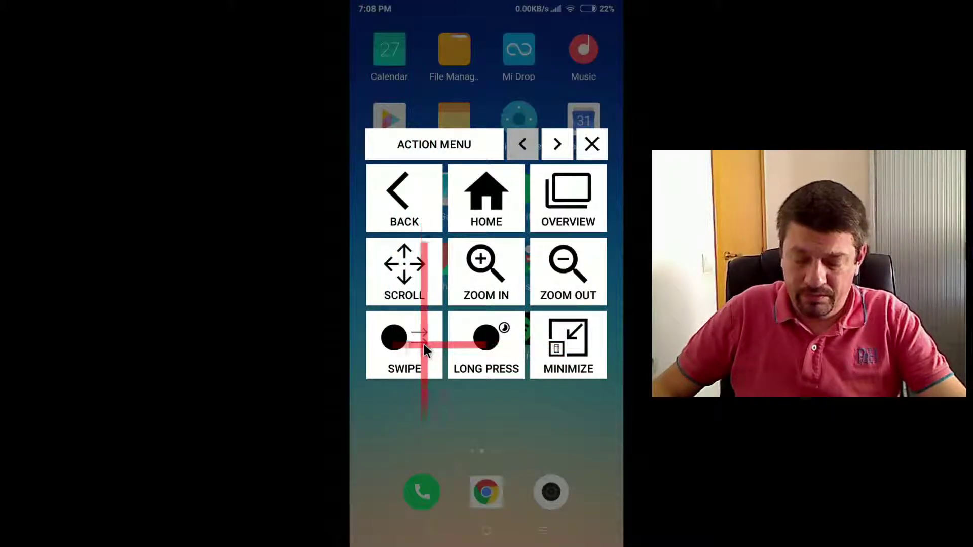
click(423, 342)
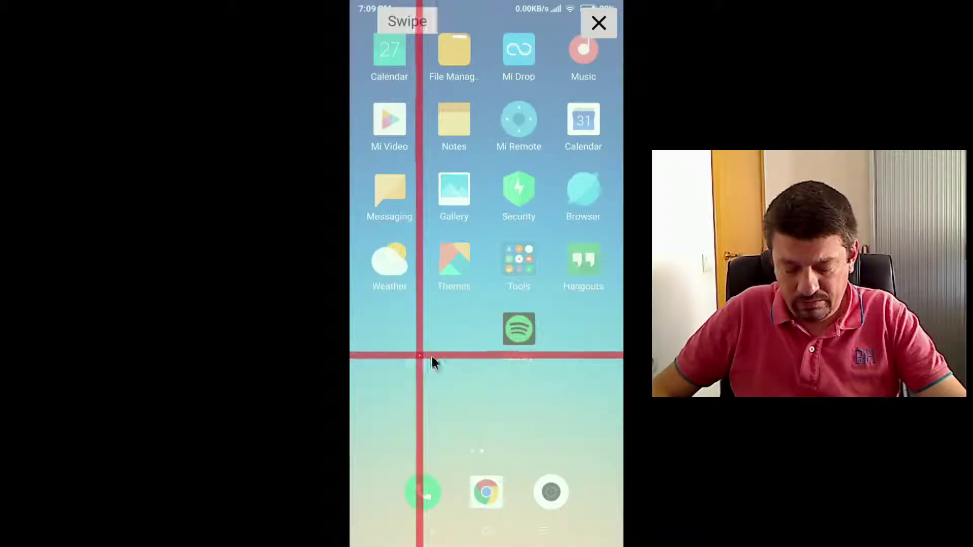